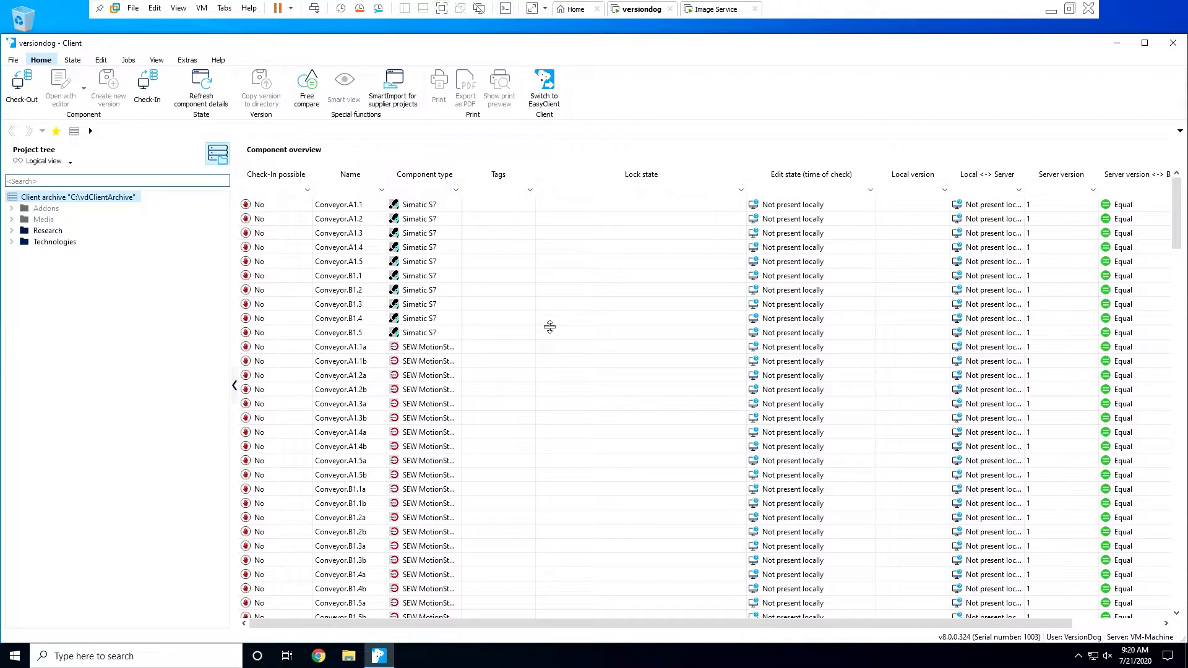
- Expand Research > Plant 1 > Hall 1 > Area 1 in the project tree and select Area 1
{"action": "left_click", "coordinate": [11, 230]}
{"action": "left_click", "coordinate": [24, 242]}
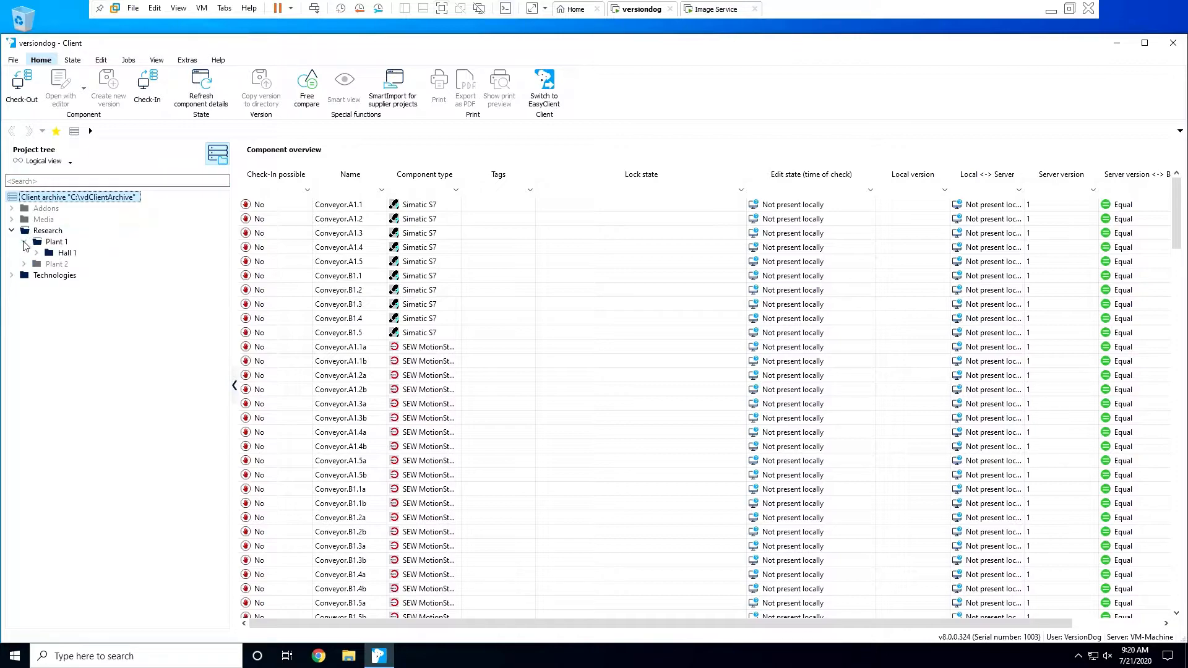
{"action": "left_click", "coordinate": [37, 252]}
{"action": "left_click", "coordinate": [49, 264]}
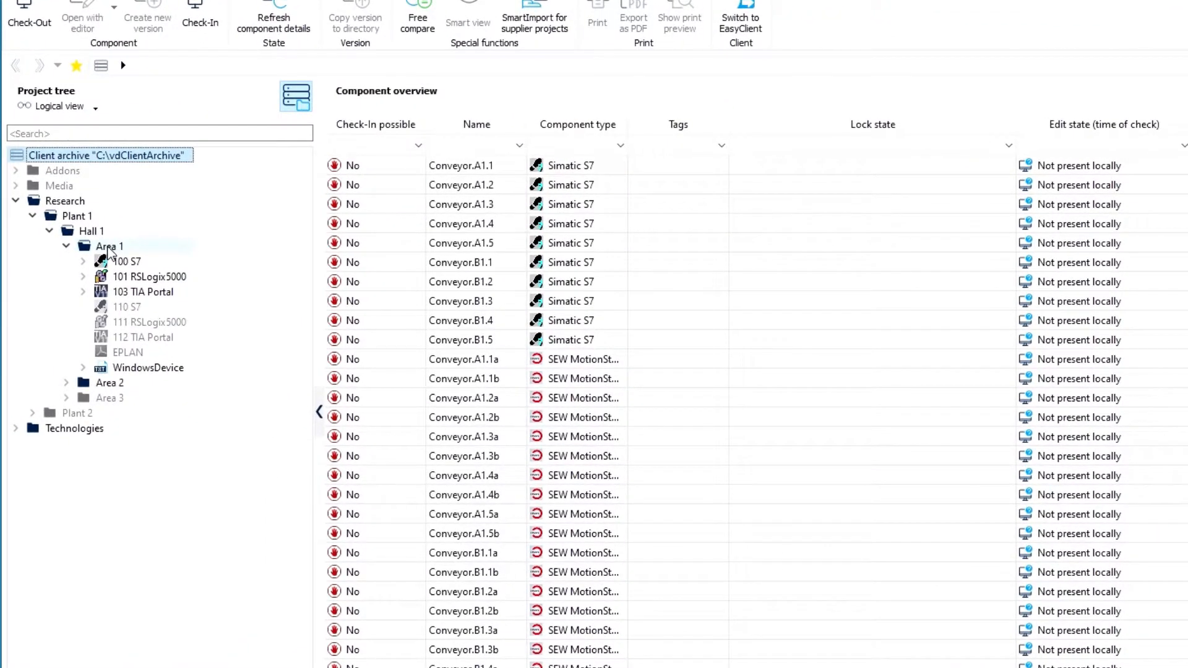
{"action": "left_click", "coordinate": [107, 248]}
- Create an AUVESY Image Service component in Area 1 with directory name \Workstation
{"action": "right_click", "coordinate": [107, 247]}
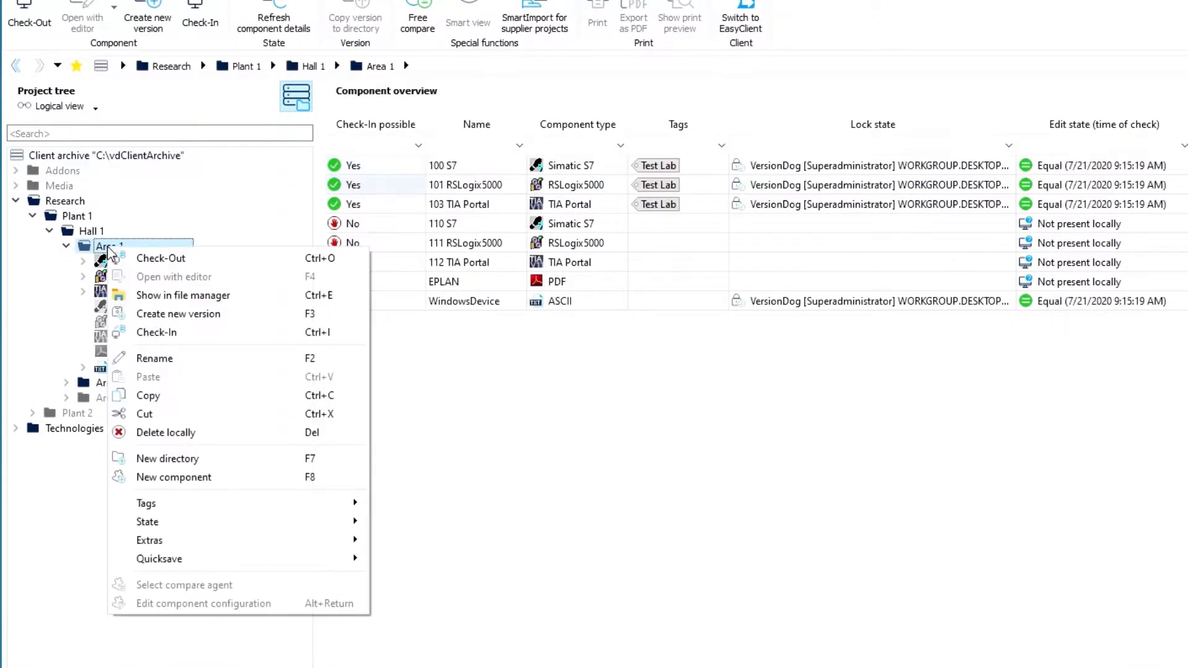
{"action": "left_click", "coordinate": [182, 477]}
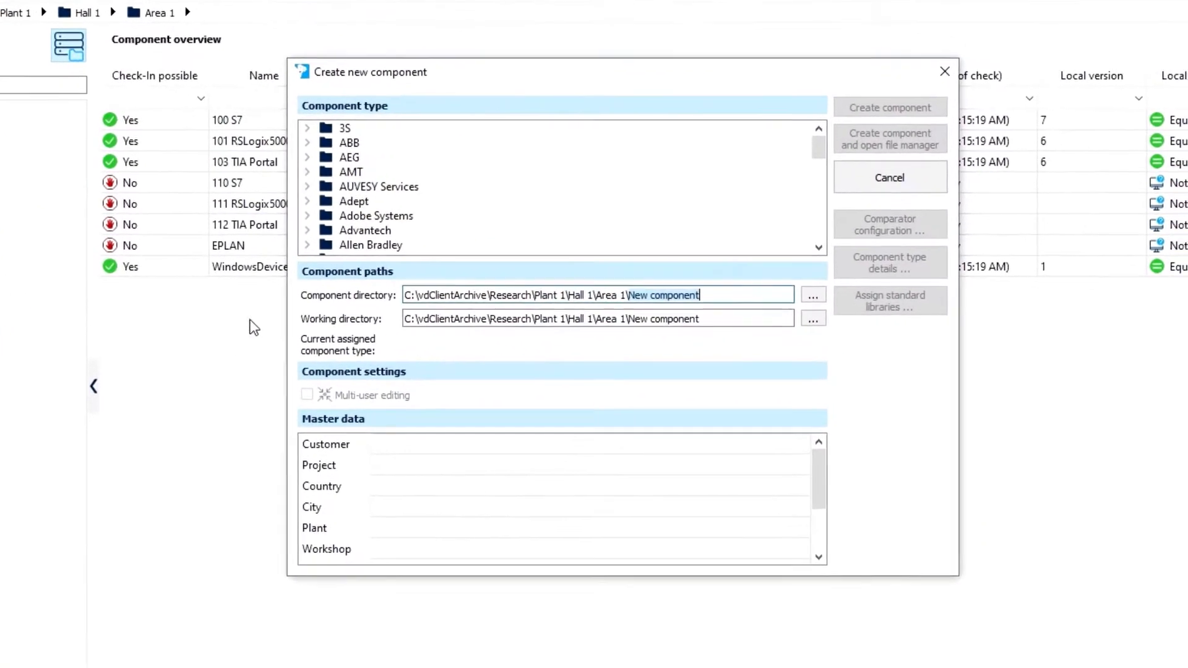
{"action": "left_click", "coordinate": [307, 186]}
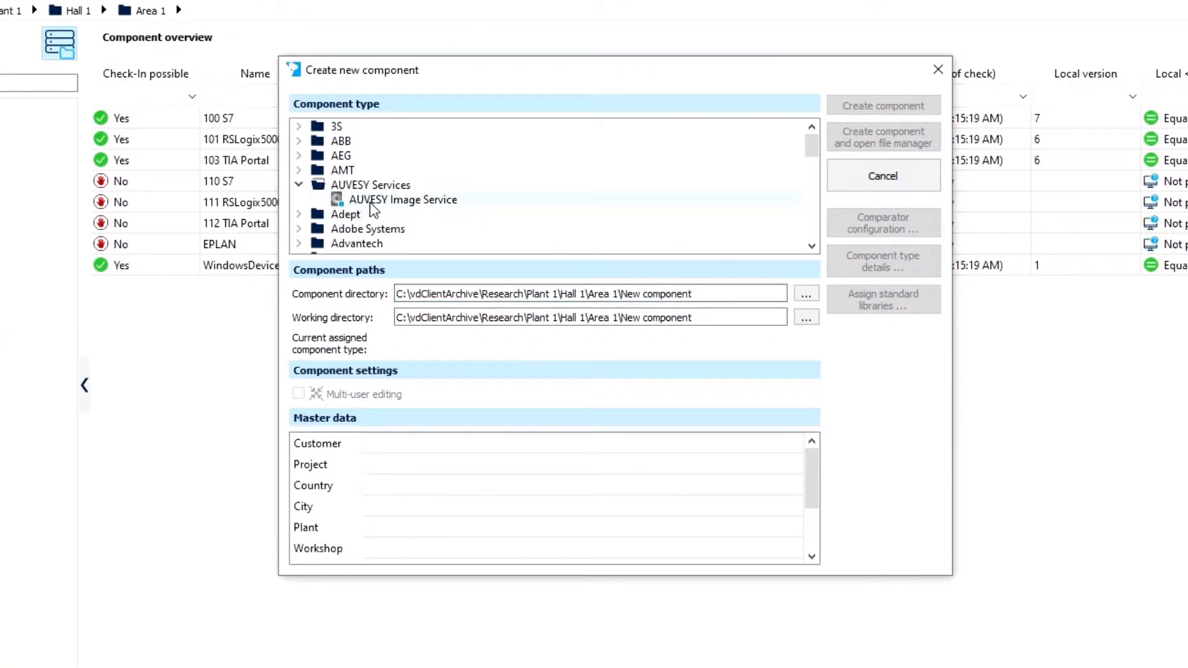
{"action": "left_click", "coordinate": [370, 202]}
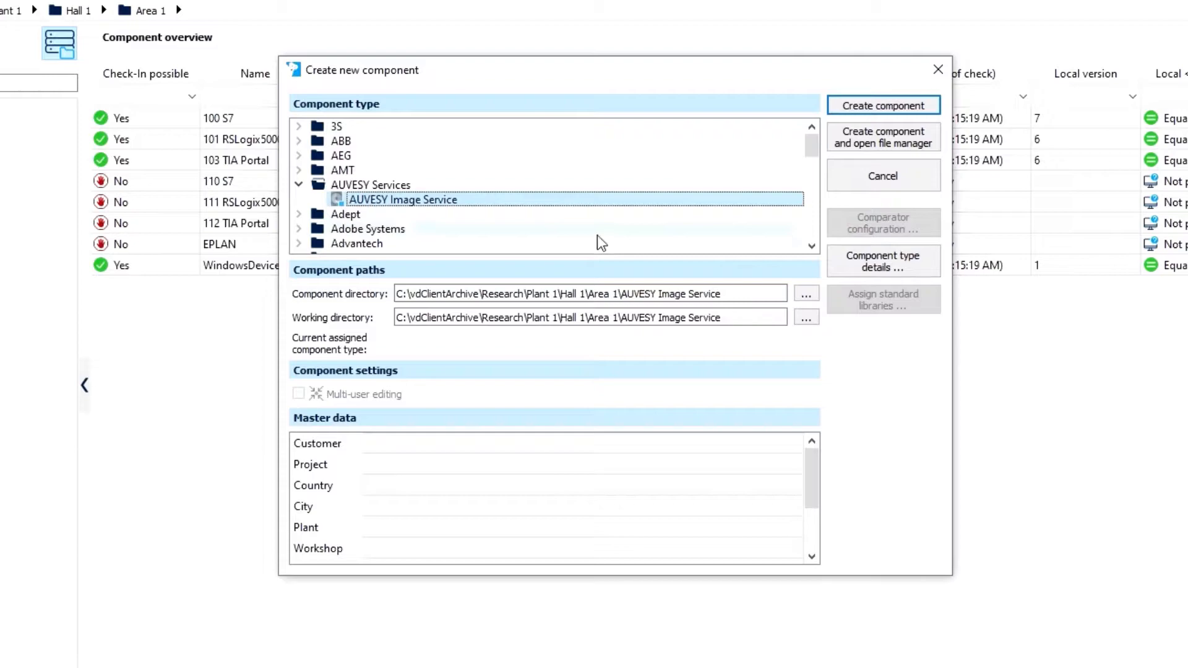
{"action": "left_click_drag", "start_coordinate": [619, 294], "coordinate": [766, 309]}
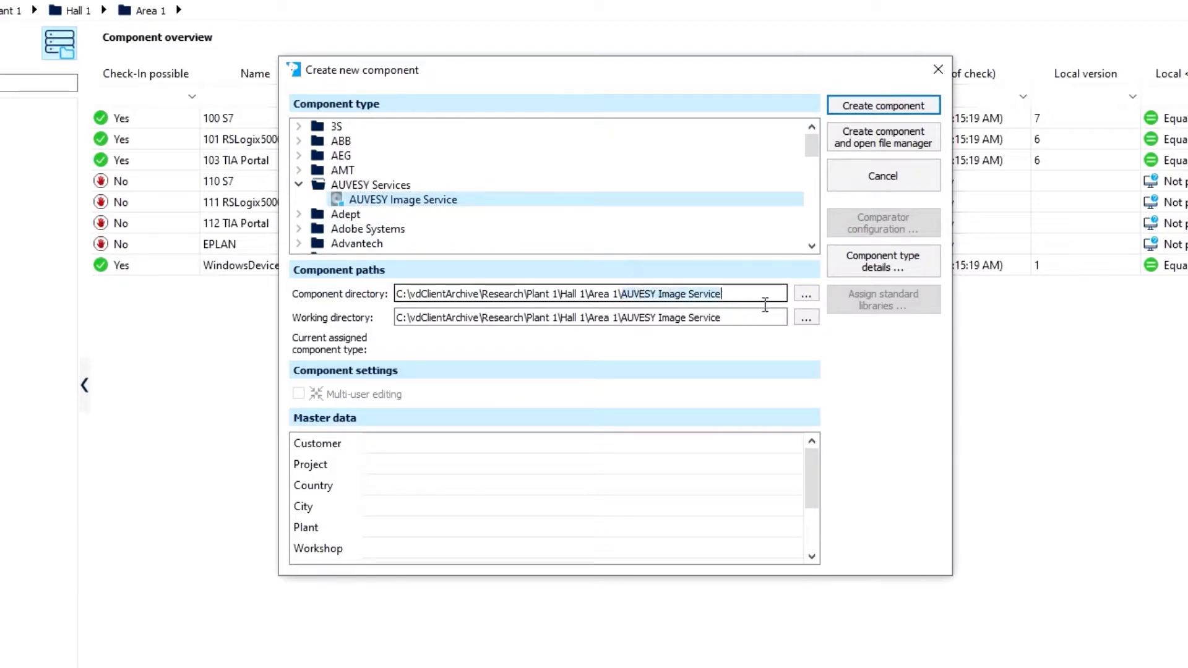
{"action": "type", "text": "\\Wo"}
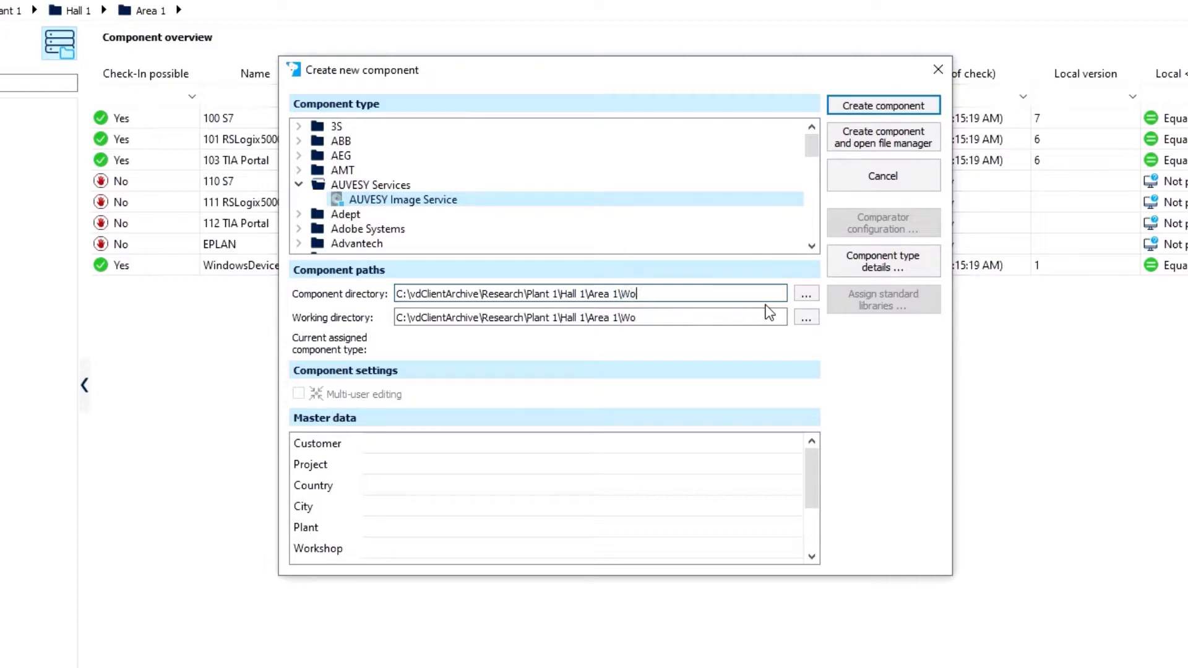
{"action": "type", "text": "rkstation"}
{"action": "left_click", "coordinate": [887, 107]}
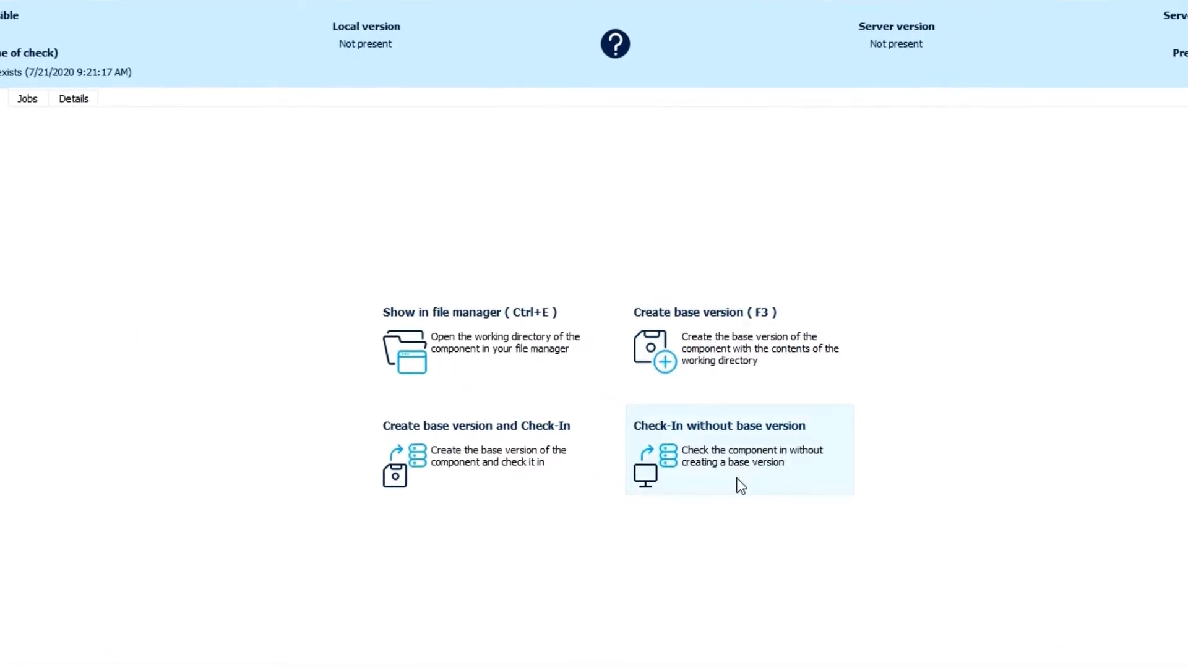
- Check in the Workstation component without a base version and confirm the check-in
{"action": "left_click", "coordinate": [727, 456]}
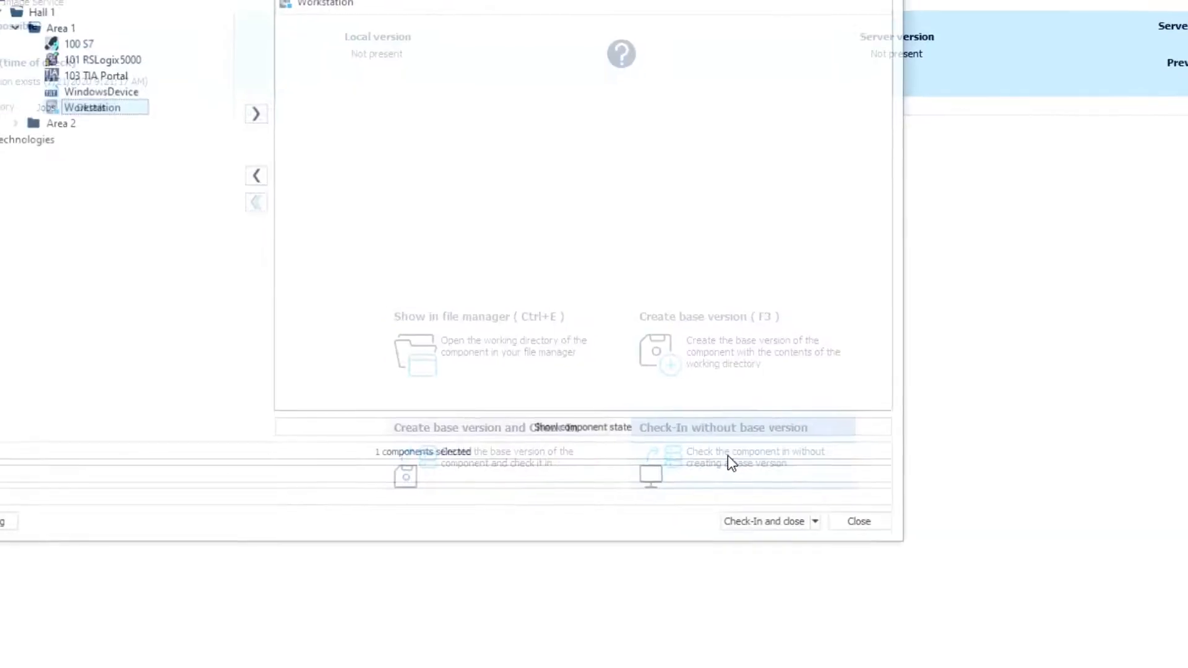
{"action": "left_click", "coordinate": [805, 526]}
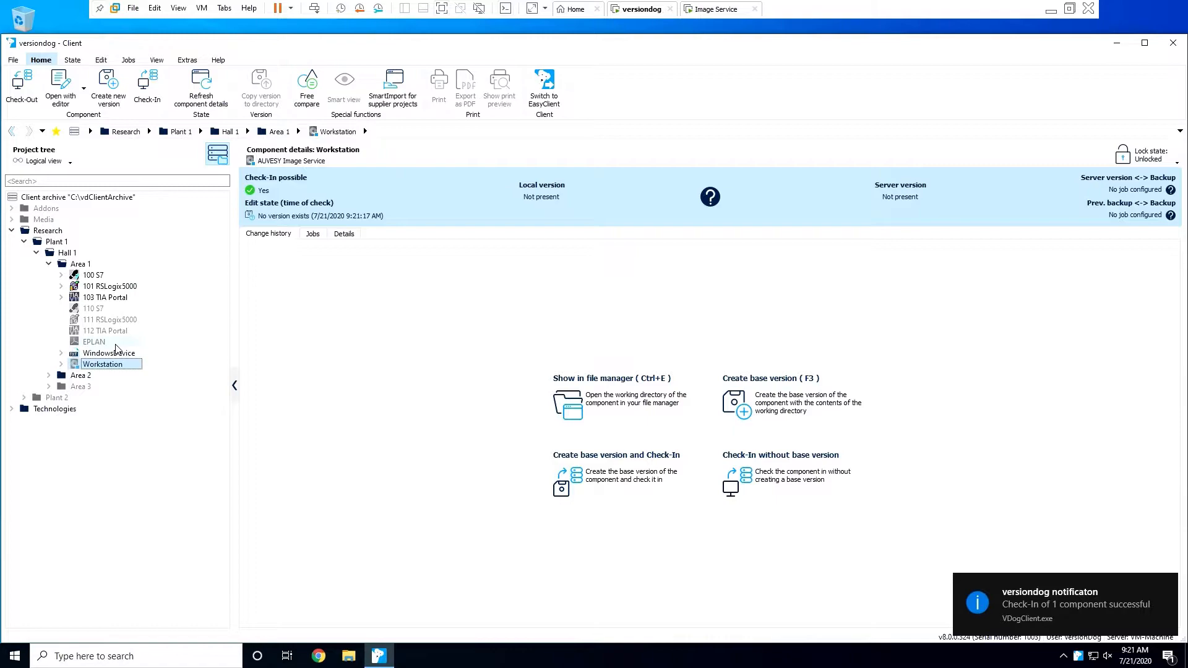
- Close the Client, then launch the AdminClient and log in with the prefilled credentials
{"action": "left_click", "coordinate": [1171, 44]}
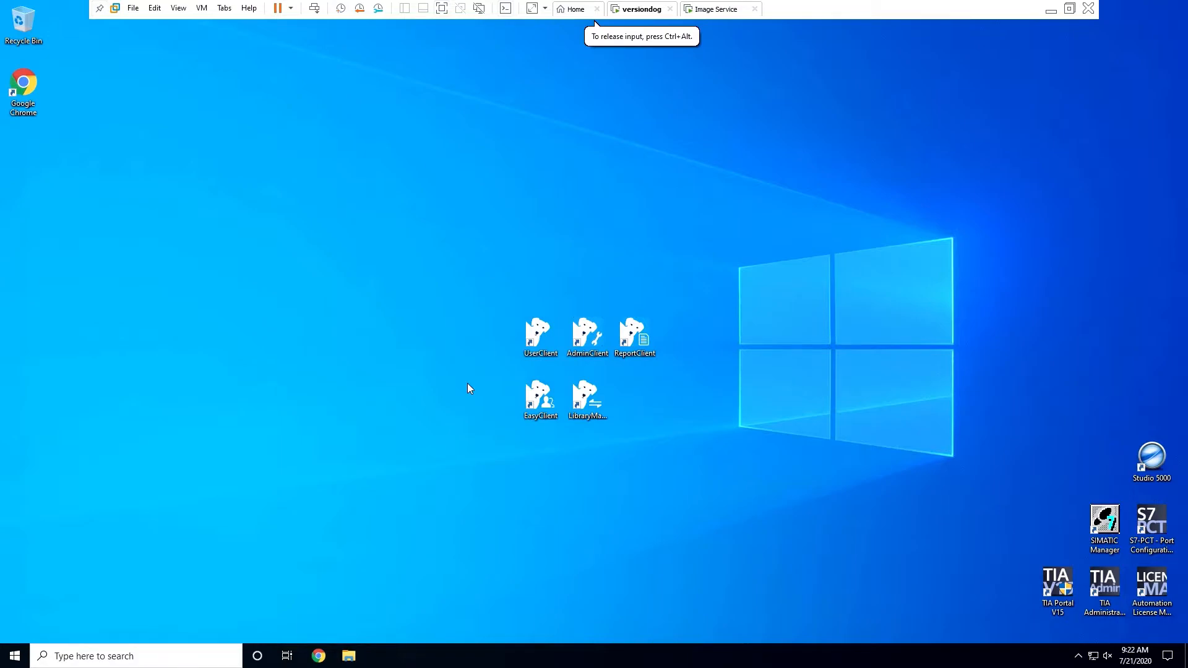
{"action": "double_click", "coordinate": [591, 336]}
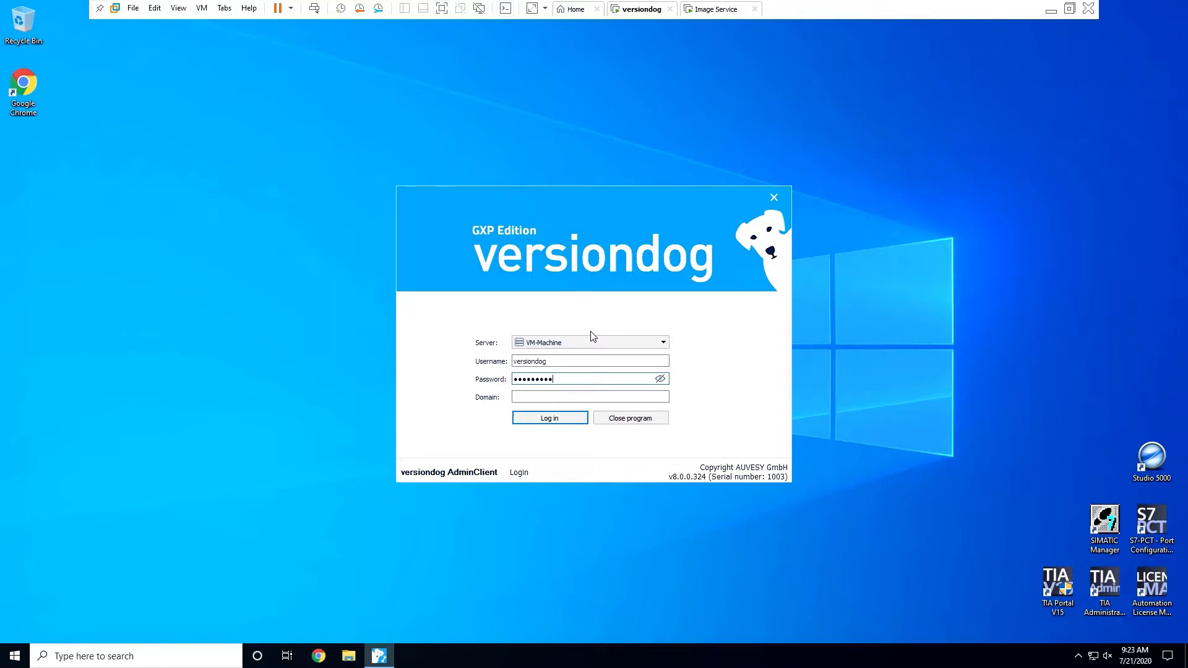
{"action": "key", "text": "Return"}
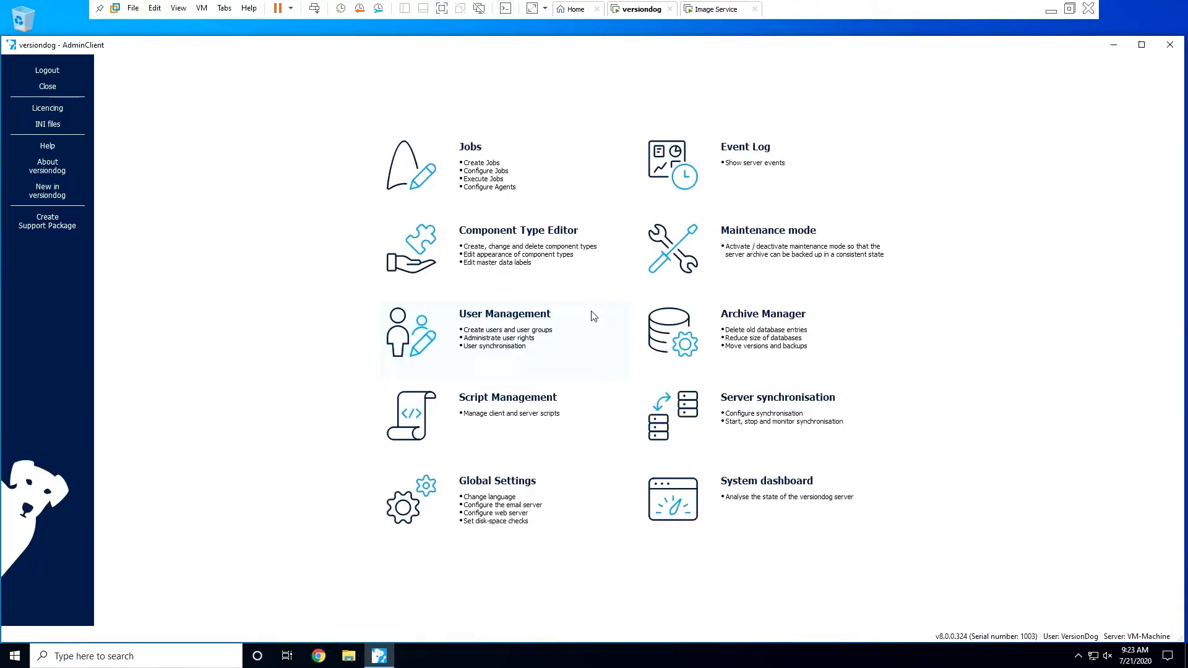
- In Jobs, search the project tree for 'Workstat' and drag the Workstation component onto the jobs table
{"action": "left_click", "coordinate": [468, 164]}
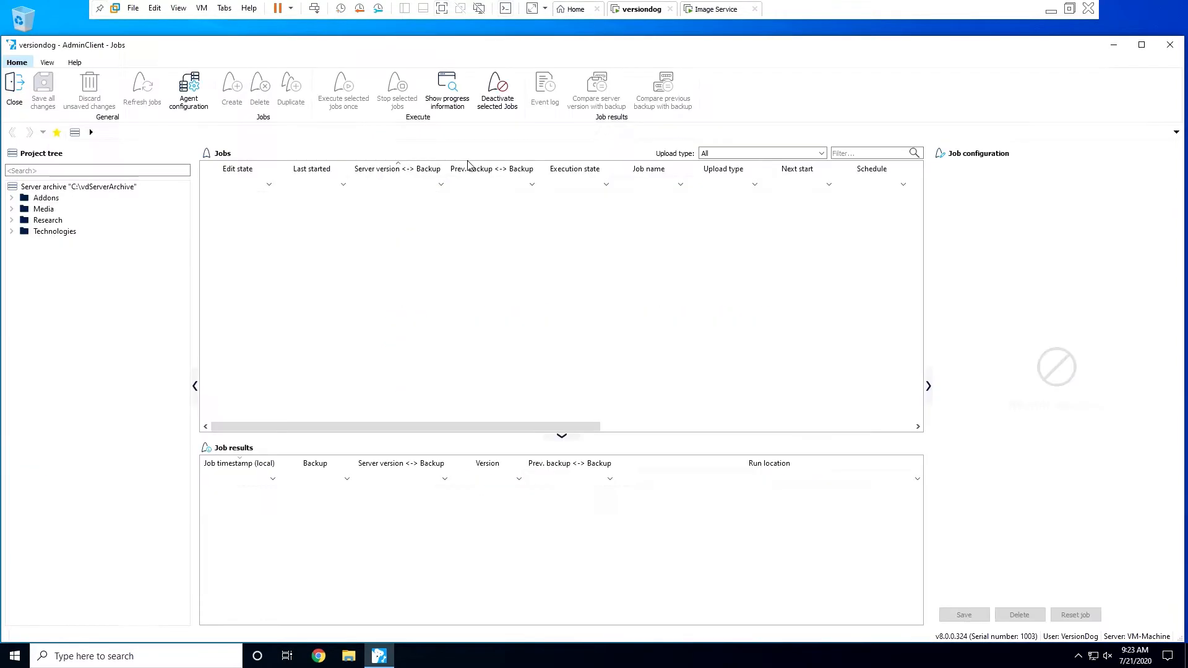
{"action": "left_click", "coordinate": [161, 171]}
{"action": "type", "text": "Workstat"}
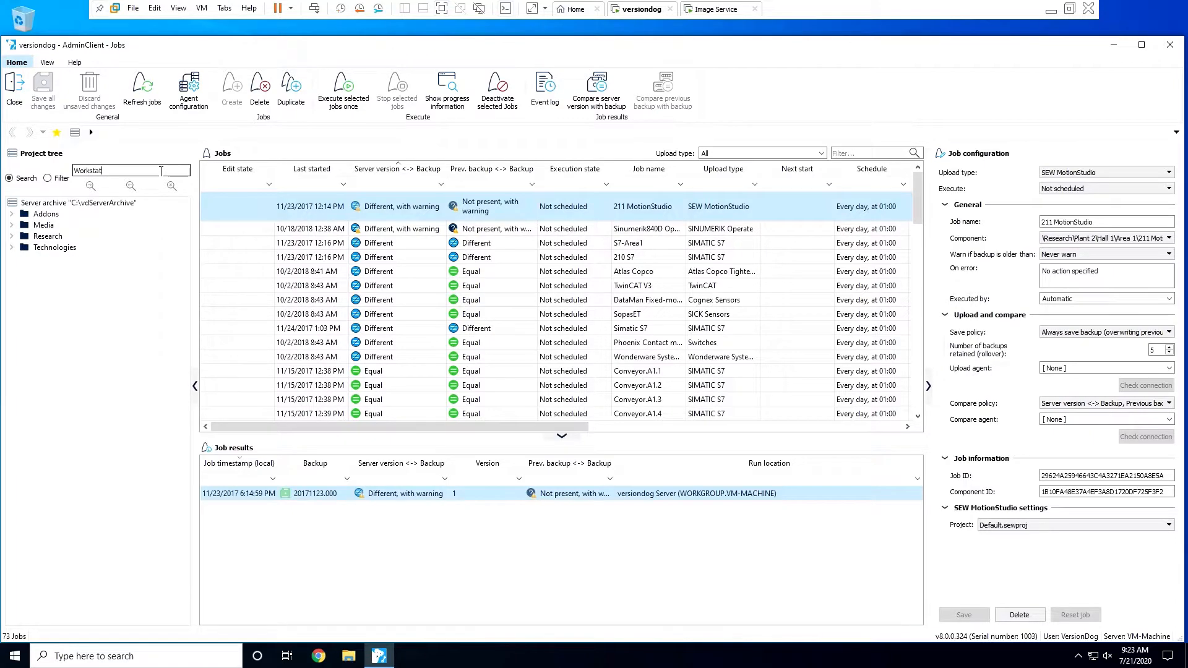
{"action": "key", "text": "Return"}
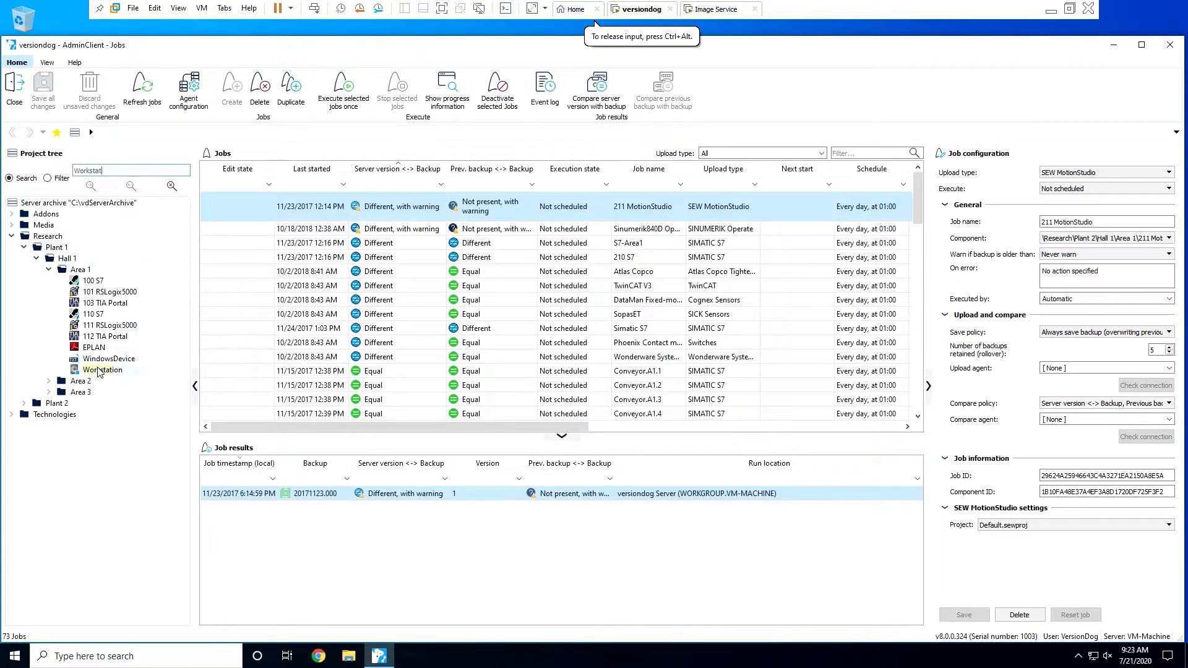
{"action": "left_click", "coordinate": [103, 370]}
{"action": "left_click_drag", "start_coordinate": [393, 334], "coordinate": [437, 291]}
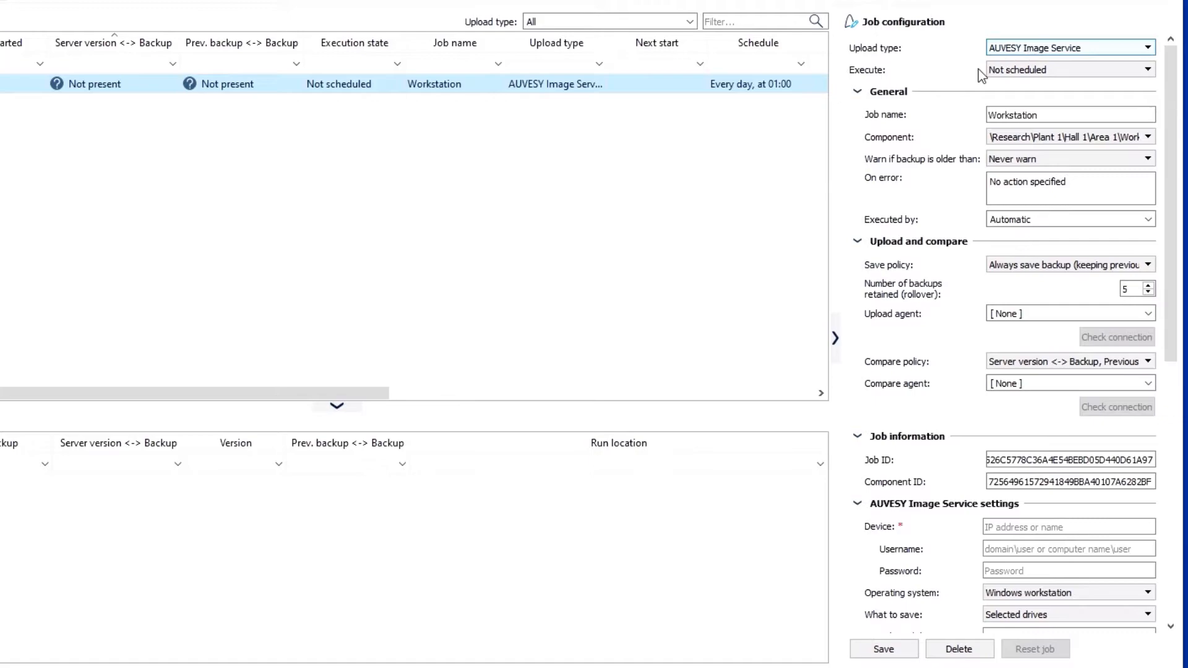
- Leave the job's execution as Not scheduled and set its compare policy to Do not compare
{"action": "left_click", "coordinate": [1028, 71]}
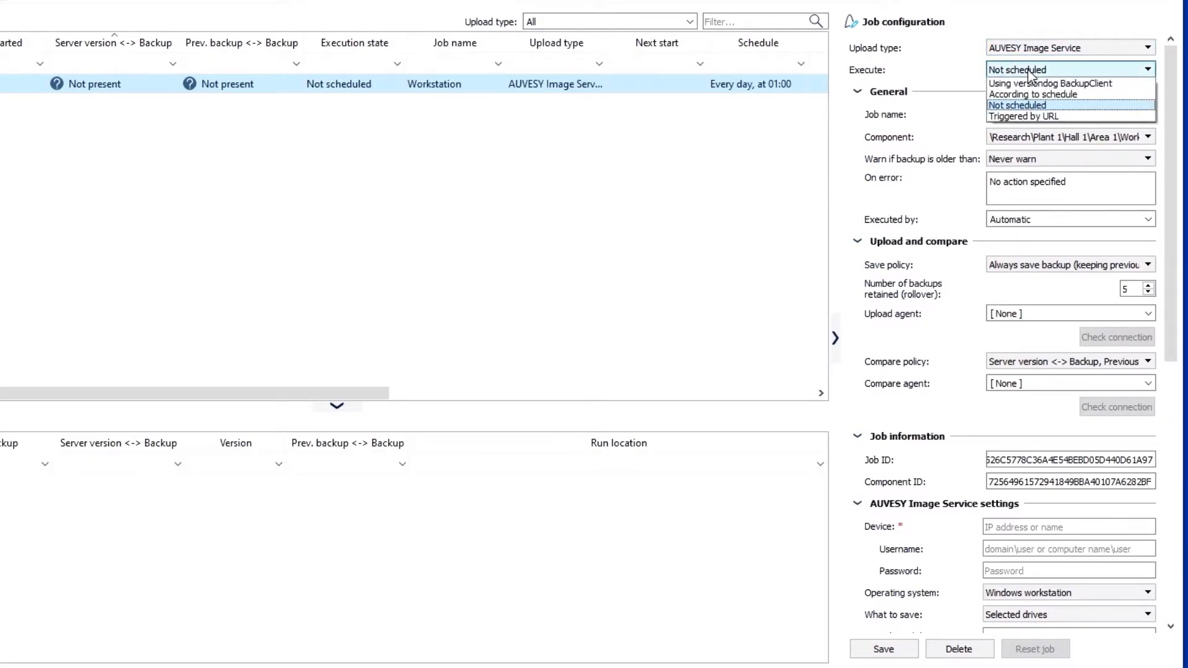
{"action": "left_click", "coordinate": [1024, 106]}
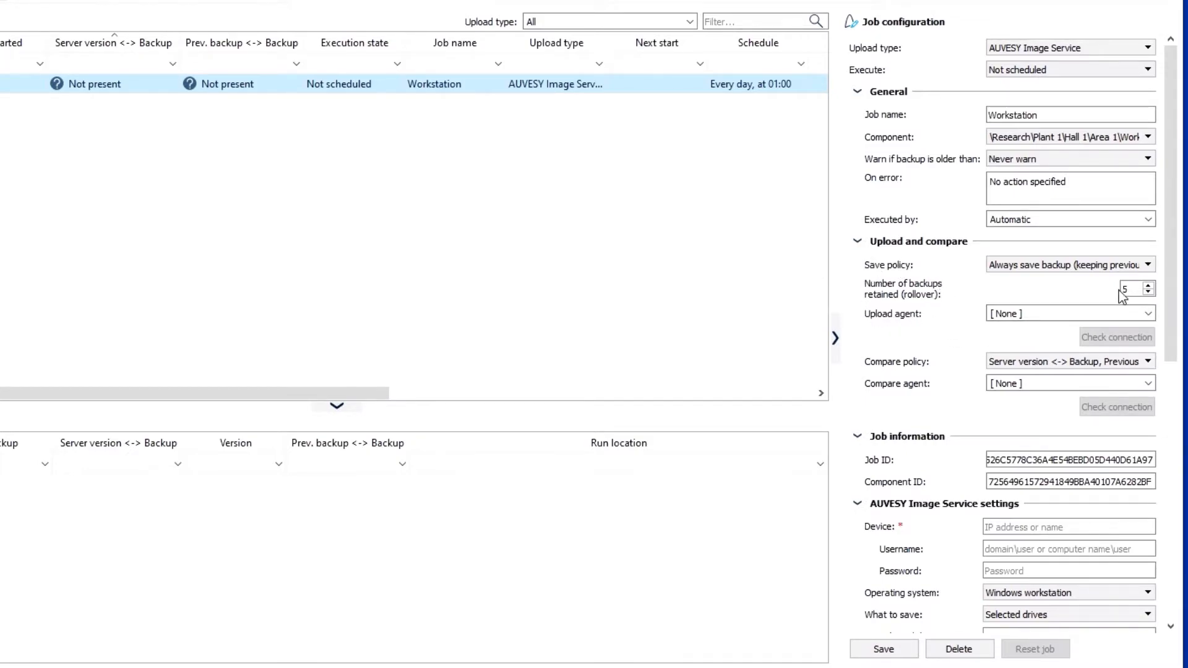
{"action": "left_click", "coordinate": [1046, 363]}
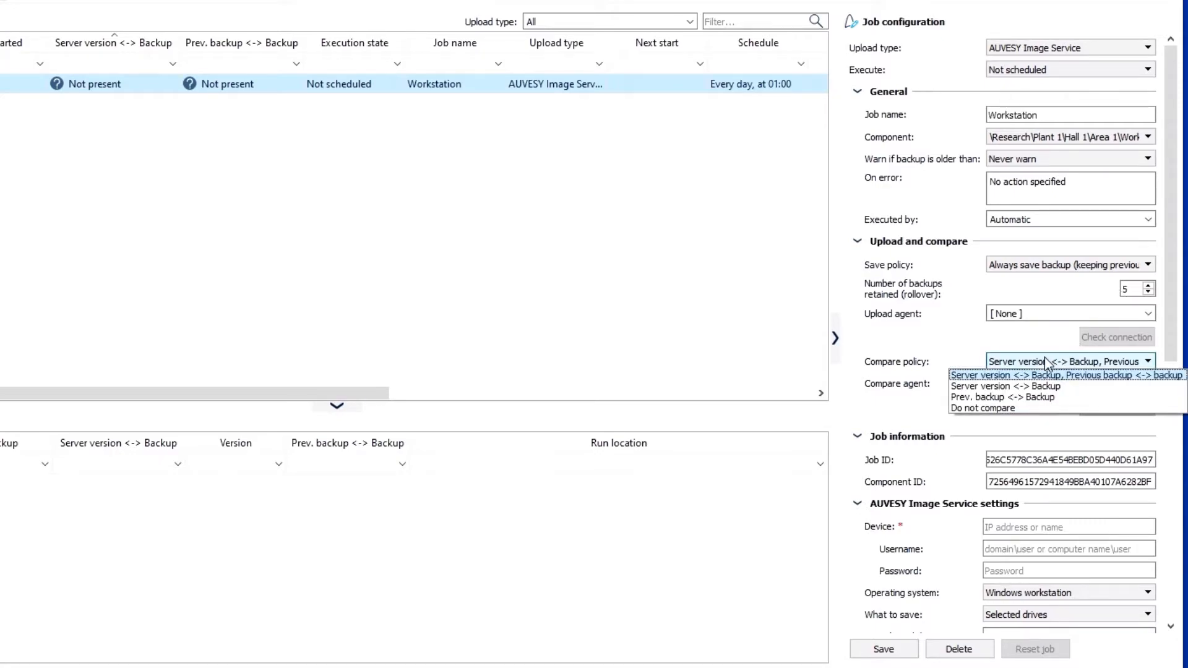
{"action": "left_click", "coordinate": [1018, 408]}
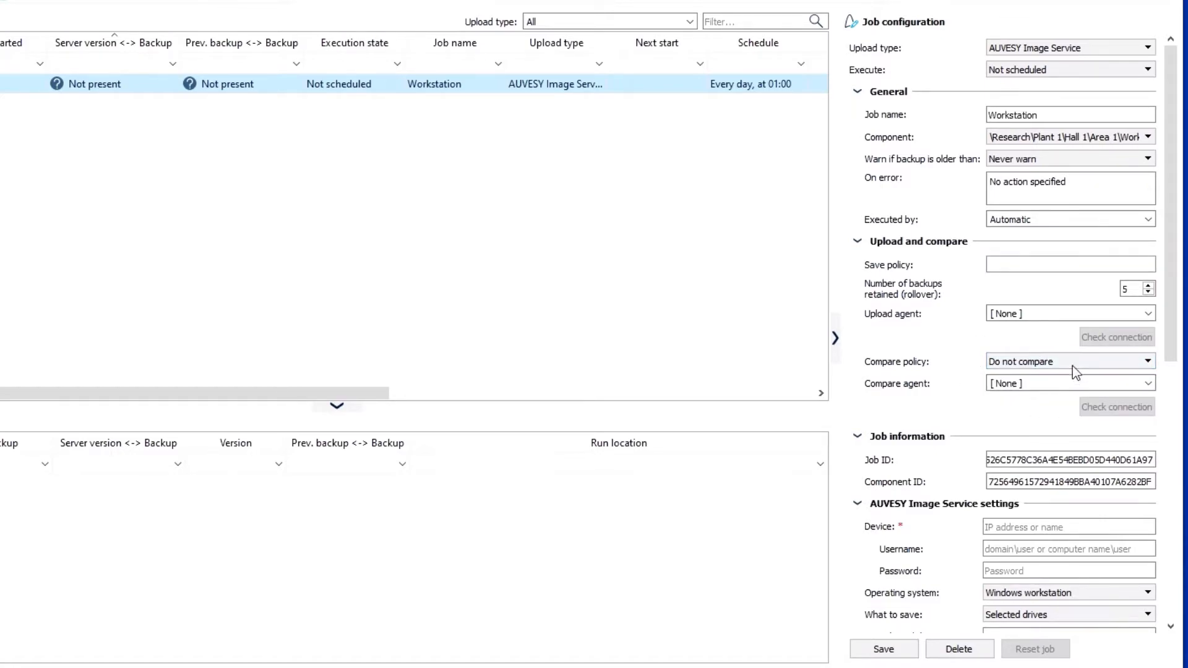
{"action": "scroll", "coordinate": [914, 517], "scroll_direction": "down", "scroll_amount": 5}
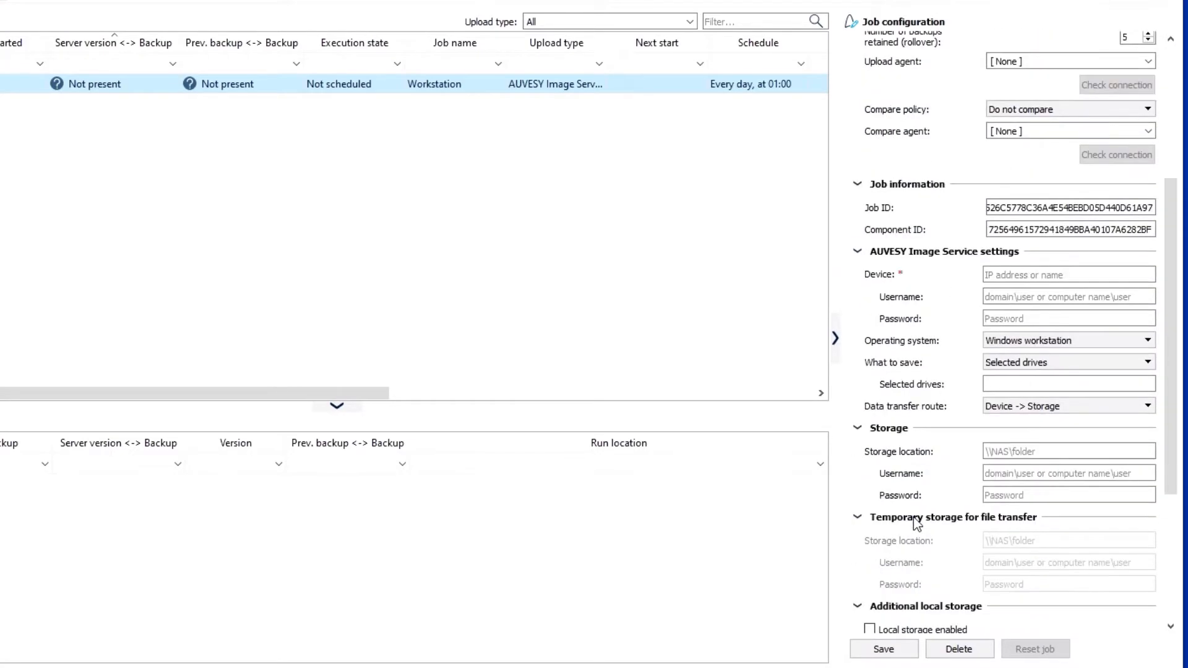
- Set the job's device to workstation with username workstation\user and the device password
{"action": "left_click", "coordinate": [1032, 275]}
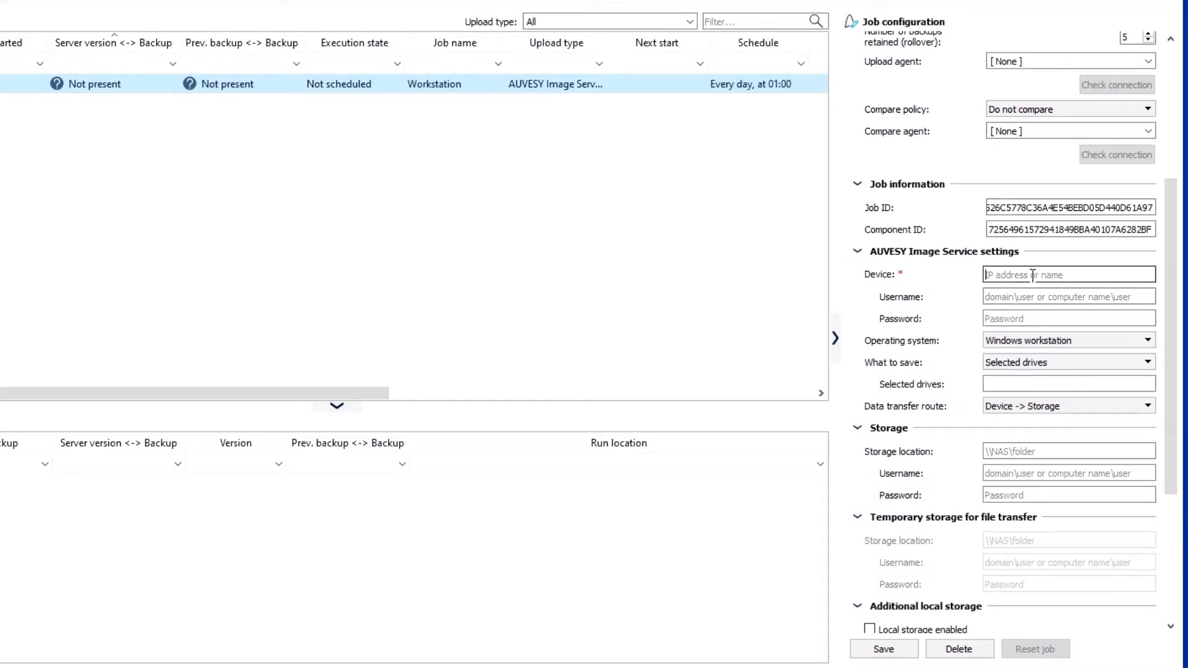
{"action": "type", "text": "workstatiowor"}
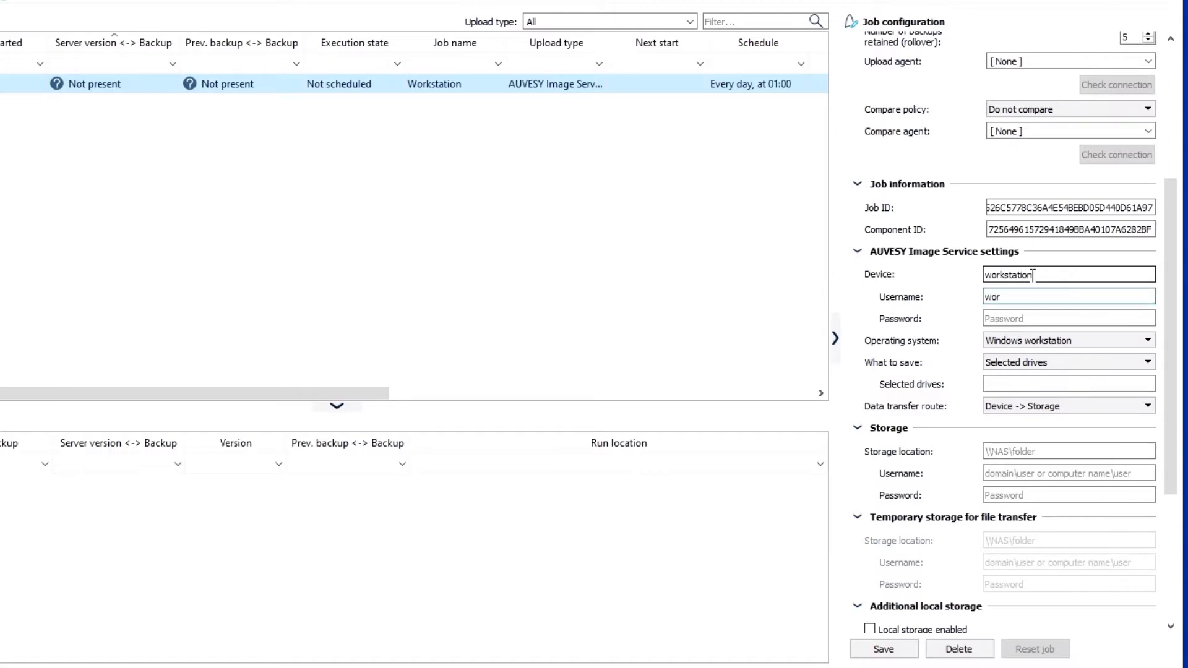
{"action": "type", "text": "kstation\\user"}
{"action": "key", "text": "Tab"}
{"action": "type", "text": "*********"}
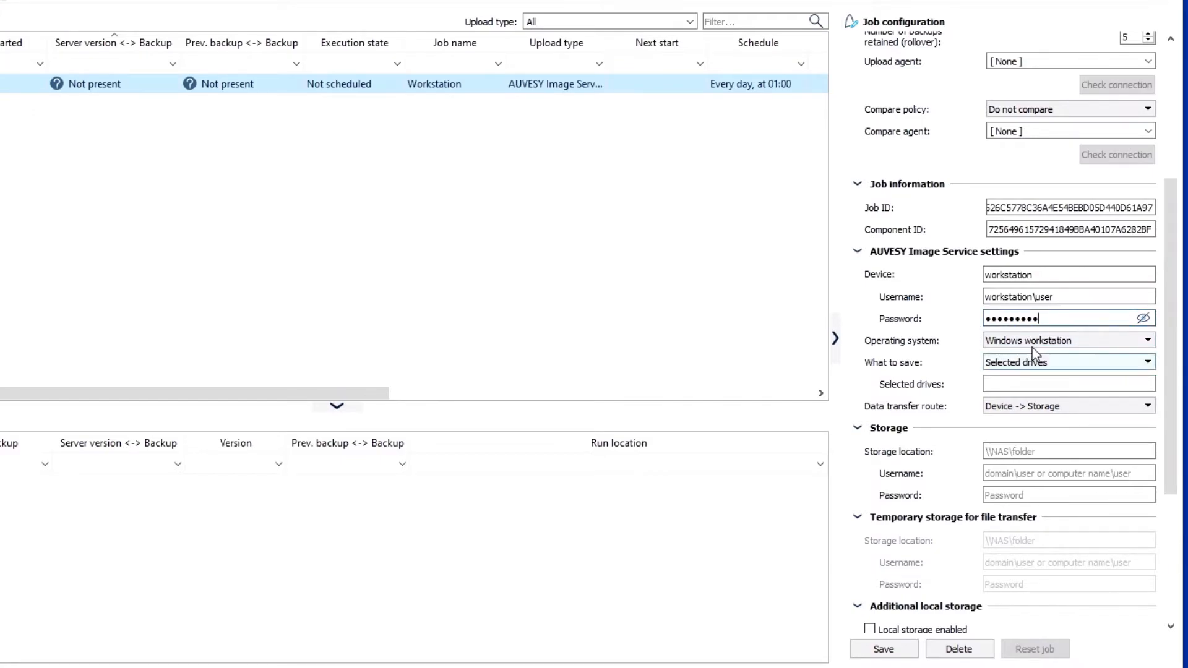
- Keep Windows workstation as the operating system and set What to save to Selected drives
{"action": "left_click", "coordinate": [1025, 341]}
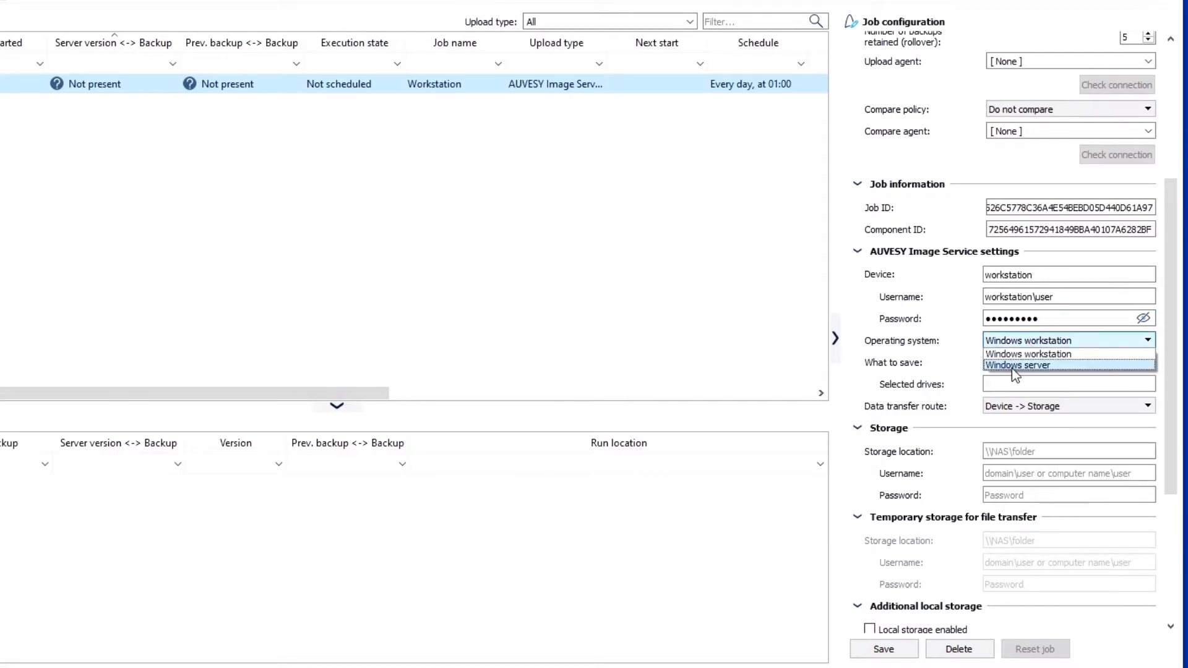
{"action": "left_click", "coordinate": [953, 340]}
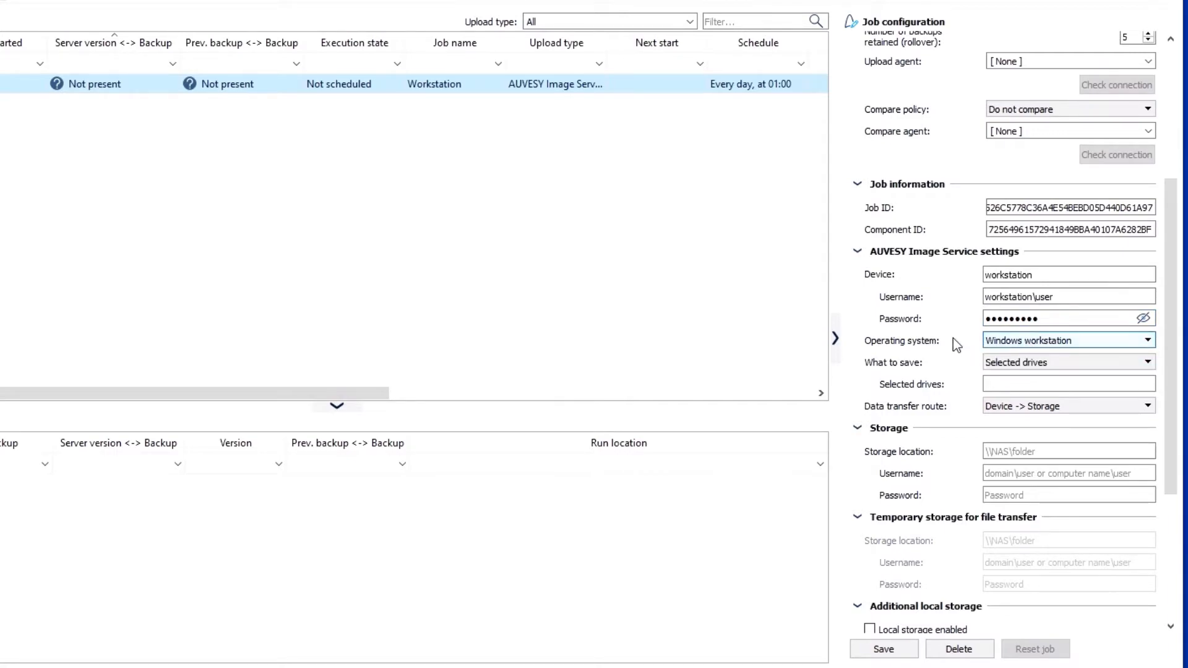
{"action": "left_click", "coordinate": [1005, 365]}
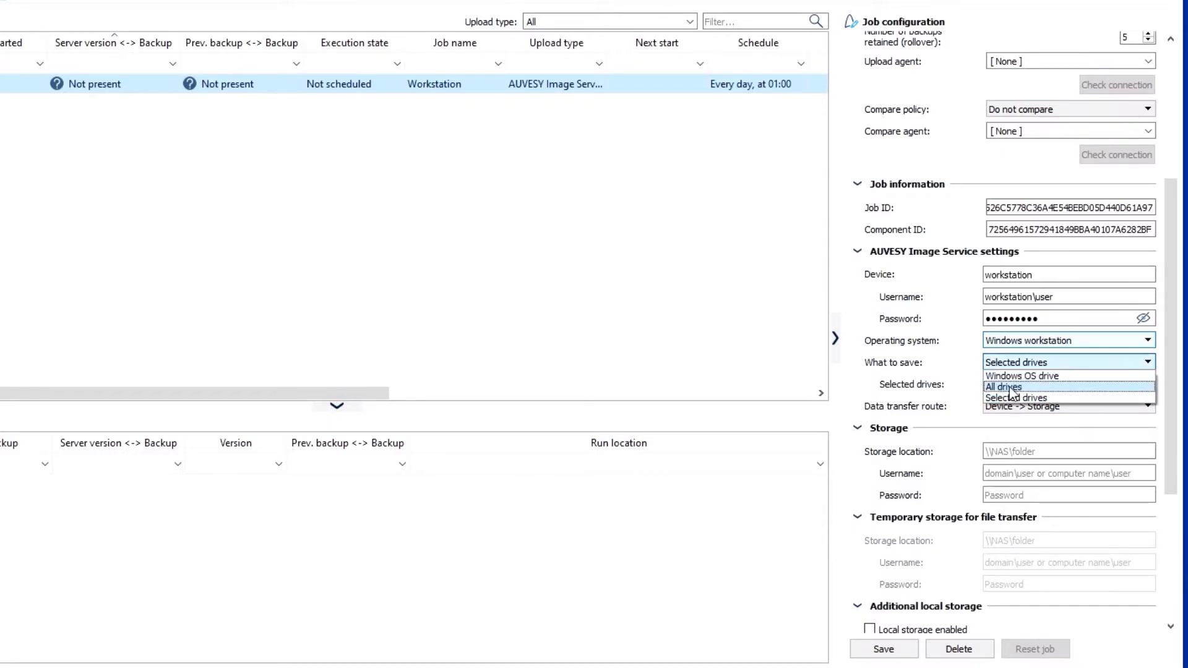
{"action": "left_click", "coordinate": [1020, 399]}
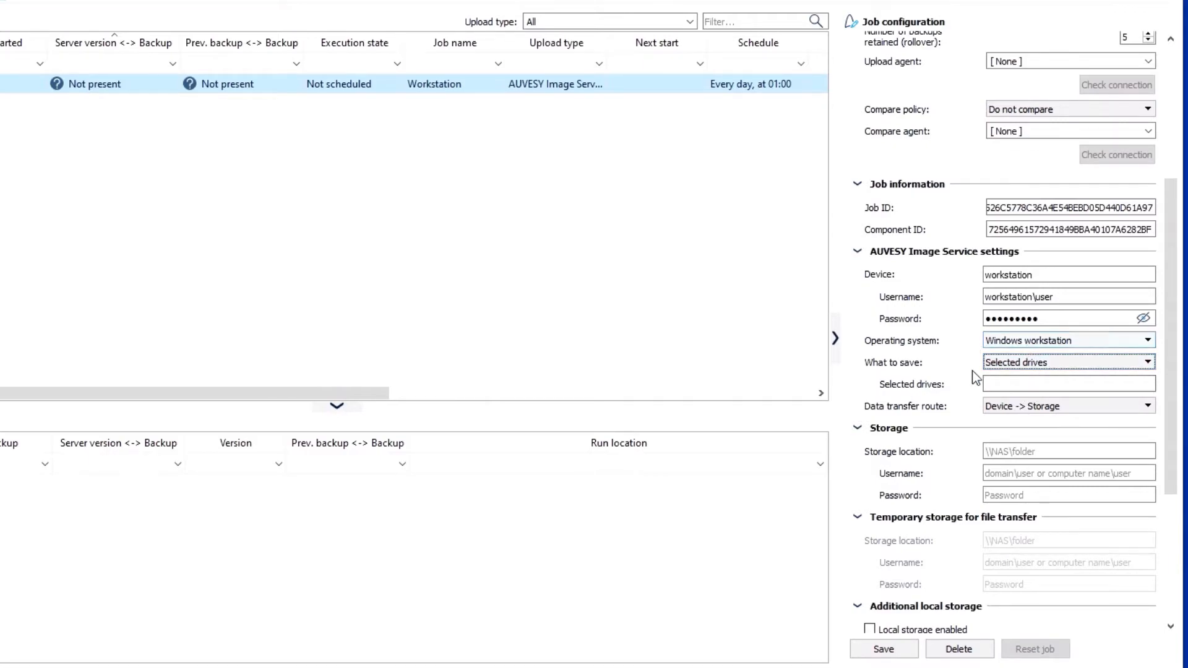
{"action": "left_click", "coordinate": [1019, 388]}
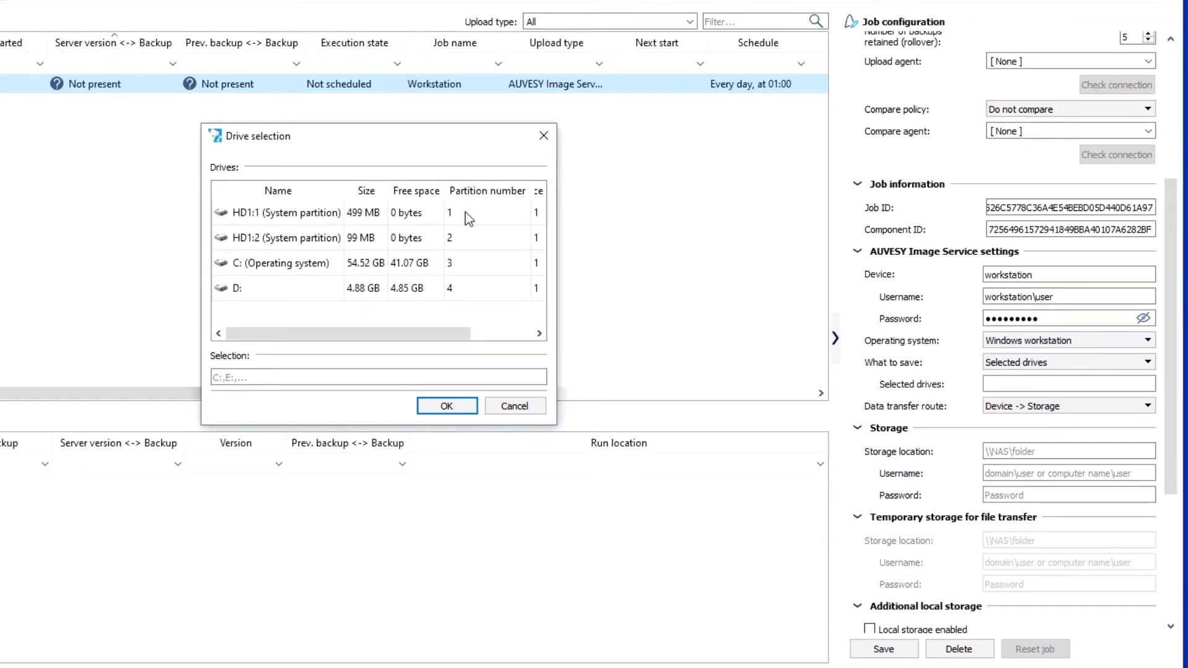
- Pick drive D: in the Drive selection dialog and confirm it
{"action": "left_click", "coordinate": [242, 291]}
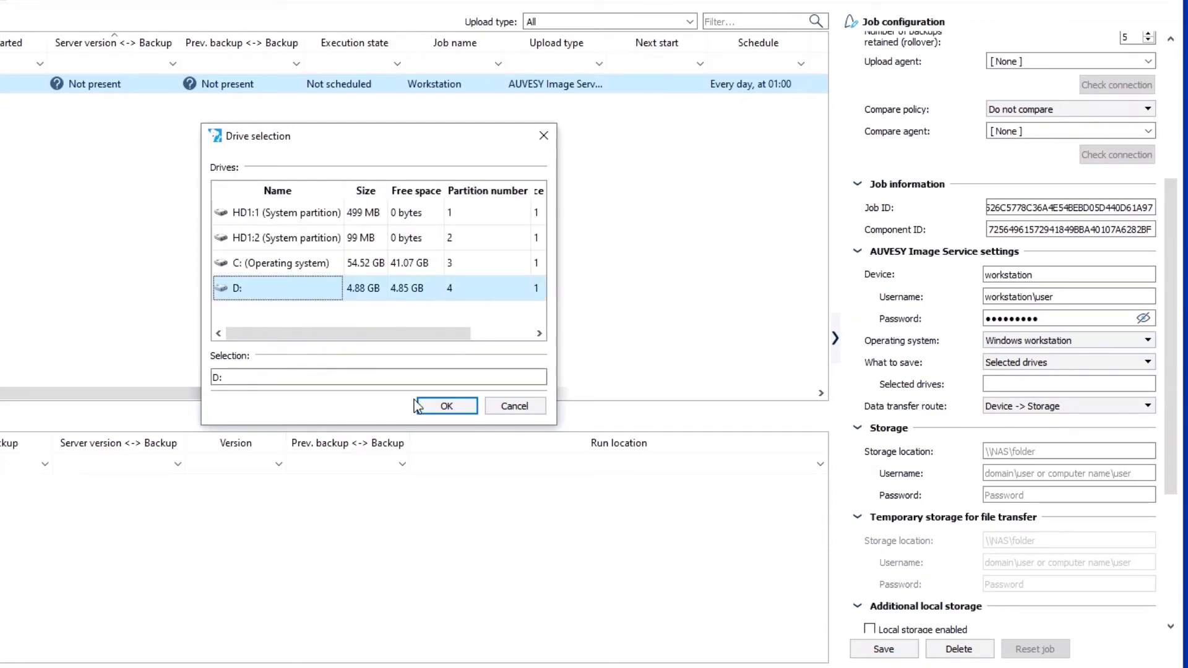
{"action": "left_click", "coordinate": [446, 406]}
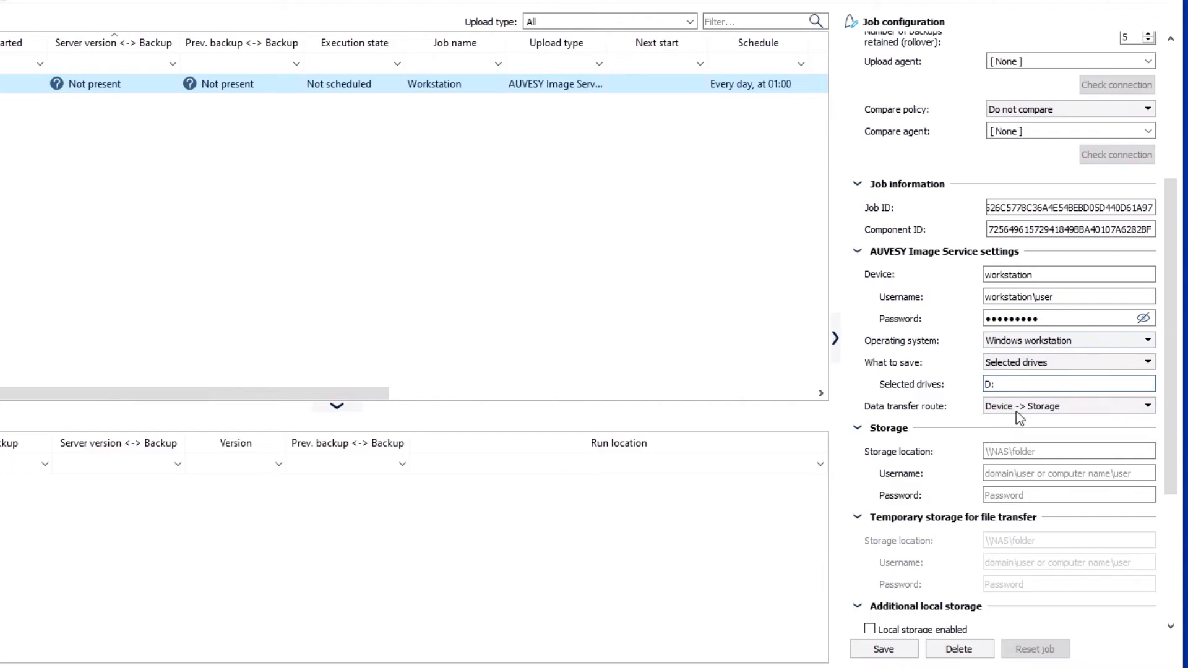
- Keep the Device -> Storage route, store to \\vm-machine\storage with the share account's username and password, and save
{"action": "left_click", "coordinate": [1046, 409]}
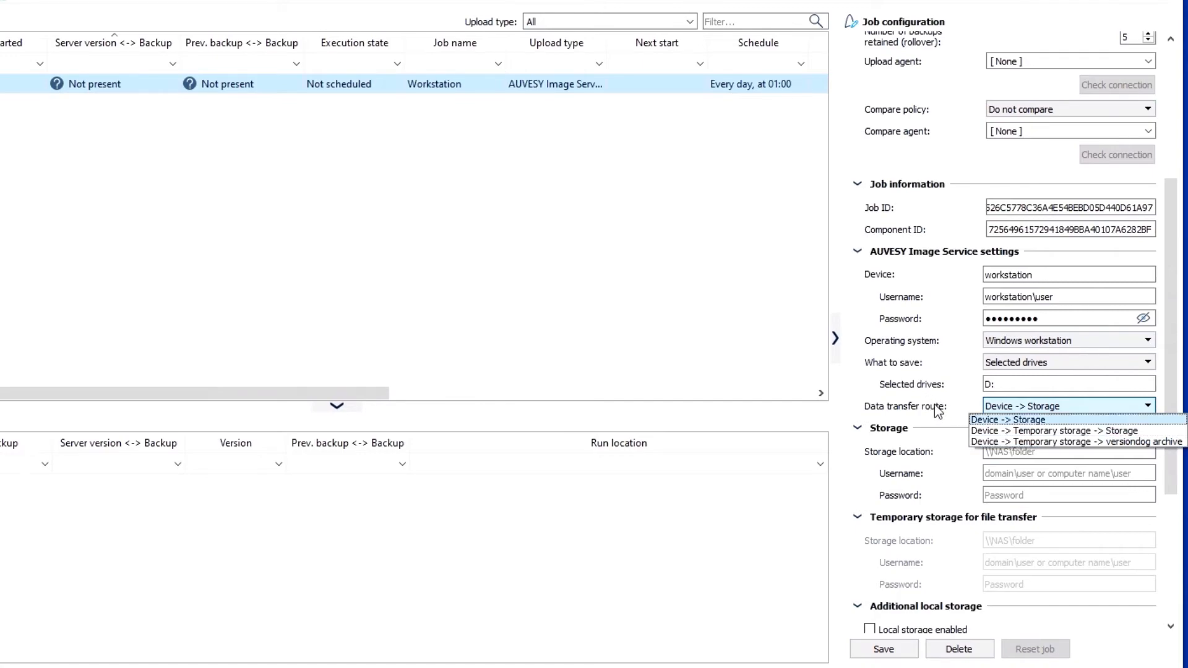
{"action": "left_click", "coordinate": [1018, 452]}
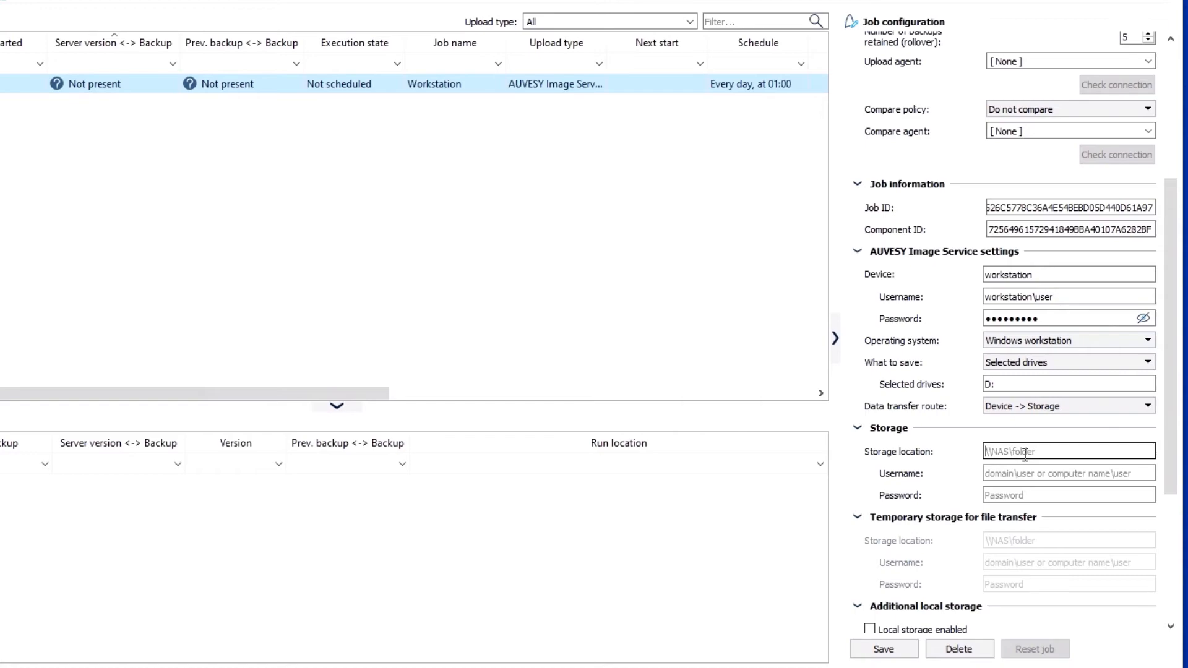
{"action": "type", "text": "\\\\vm-machine\\storage"}
{"action": "key", "text": "Tab"}
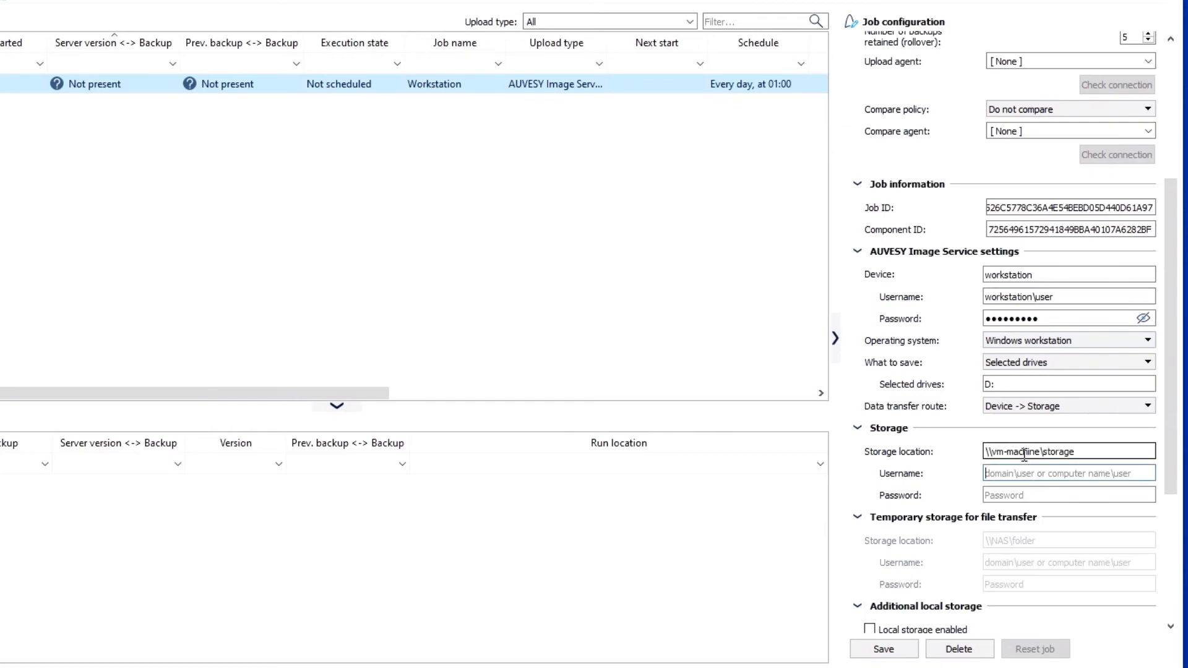
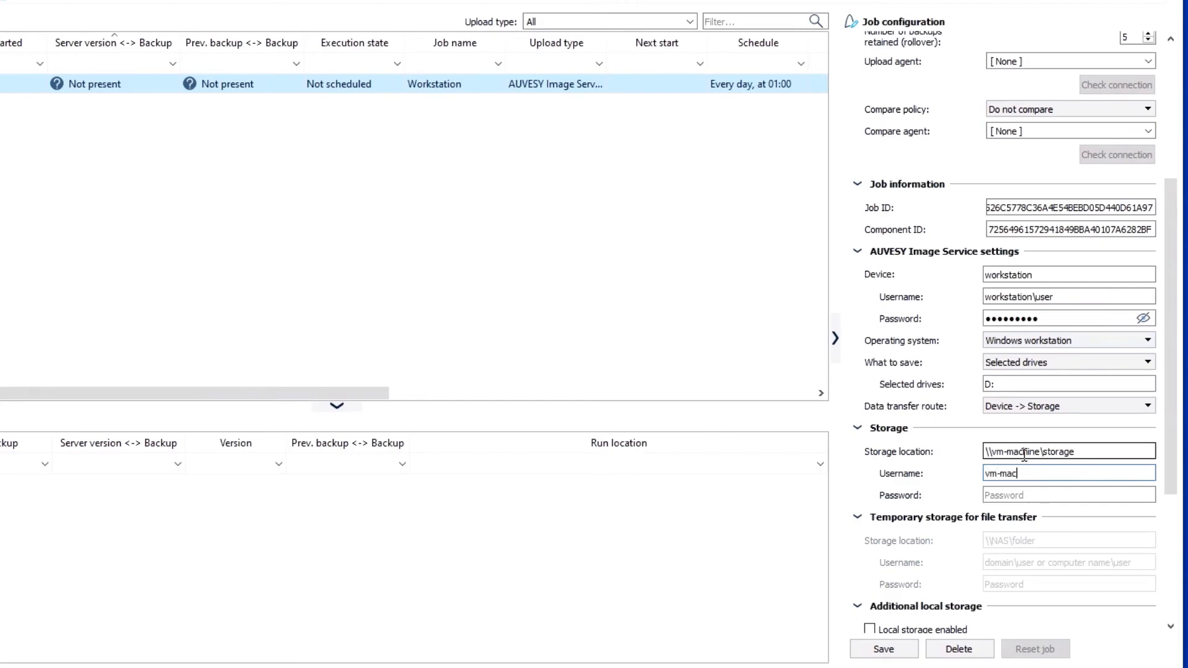
{"action": "key", "text": "Tab"}
{"action": "type", "text": "••"}
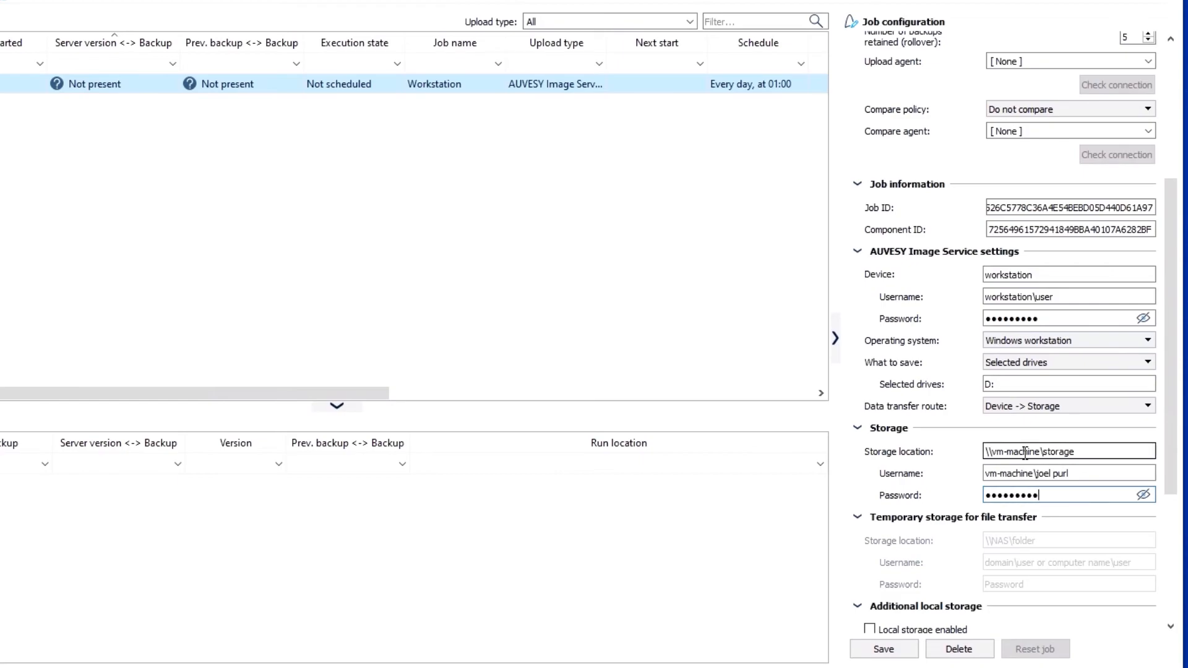
{"action": "left_click", "coordinate": [876, 651]}
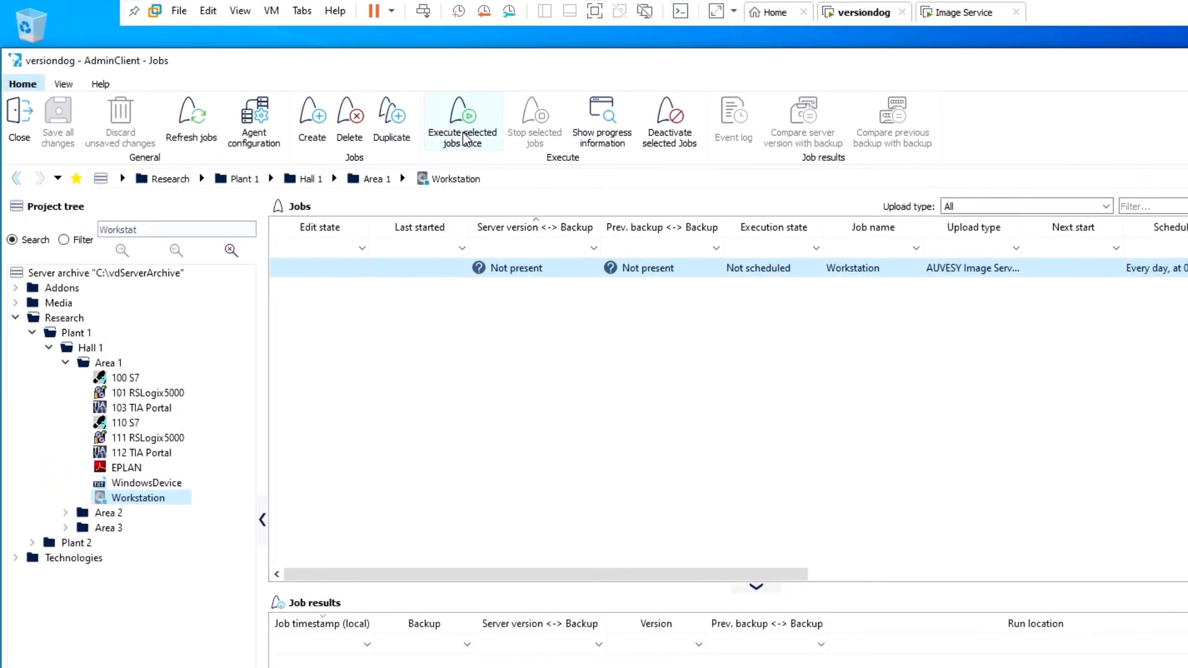
- Execute the selected Workstation backup job once from the Home ribbon
{"action": "left_click", "coordinate": [461, 127]}
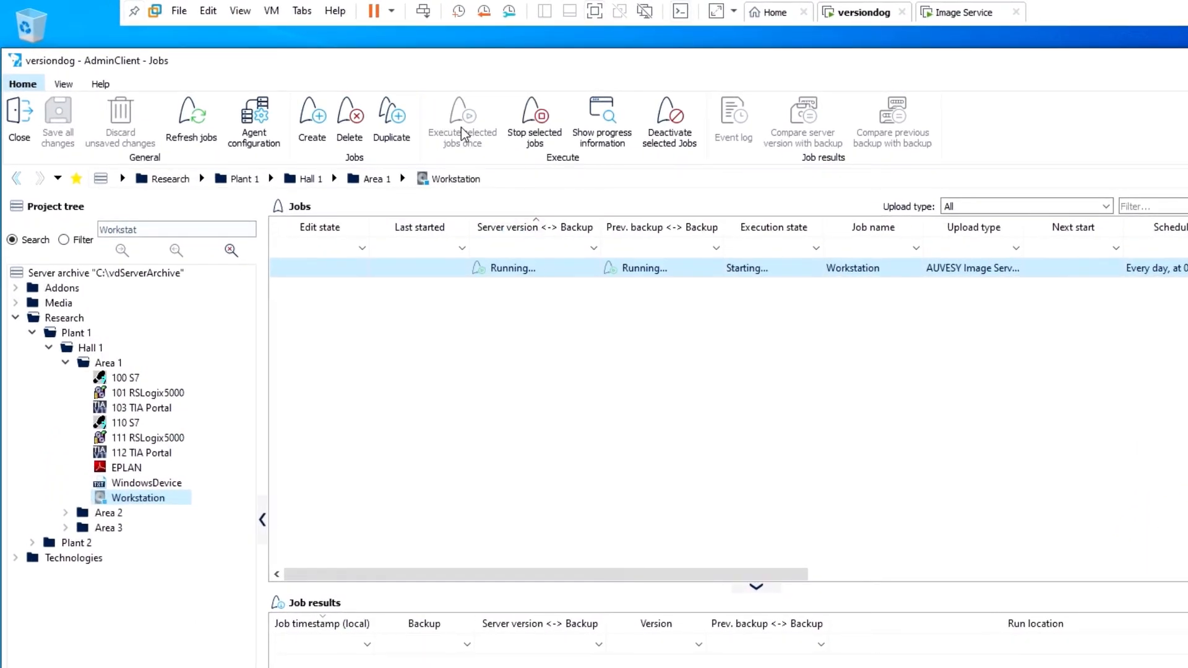